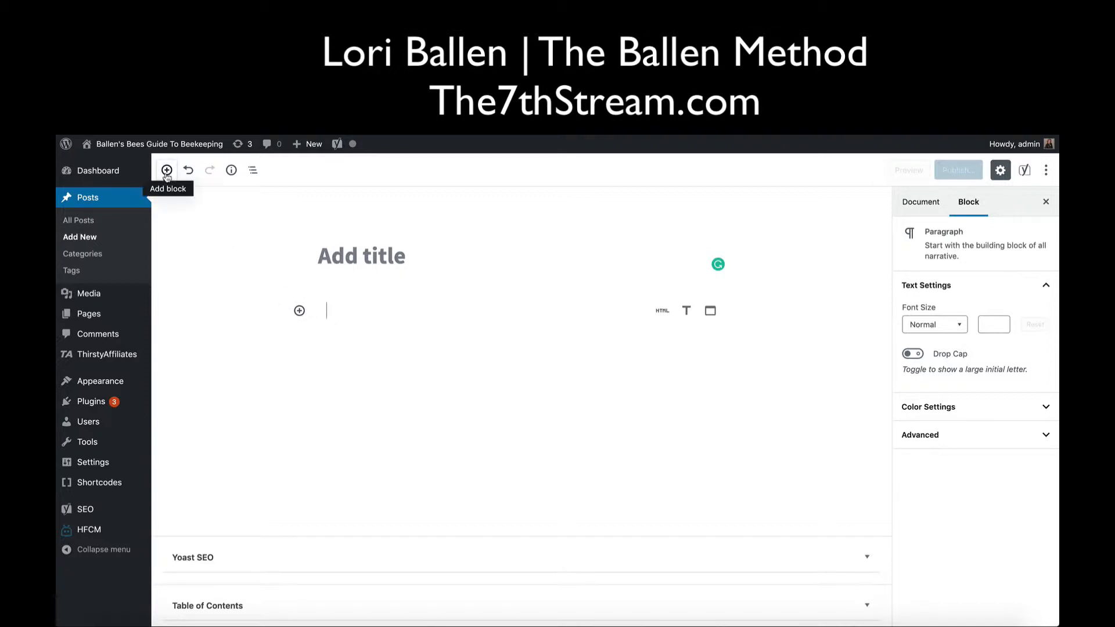
- Browse the Most Used blocks that can be inserted into the new post's empty paragraph
{"action": "left_click", "coordinate": [299, 311]}
{"action": "scroll", "coordinate": [403, 449], "scroll_direction": "down", "scroll_amount": 2}
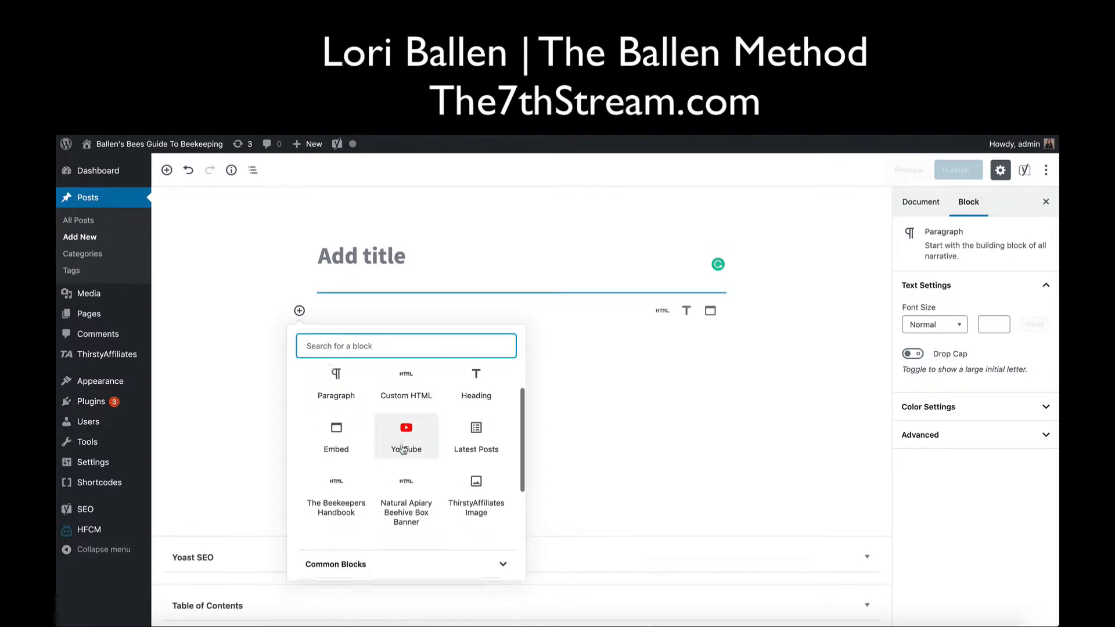
{"action": "scroll", "coordinate": [403, 449], "scroll_direction": "down", "scroll_amount": 2}
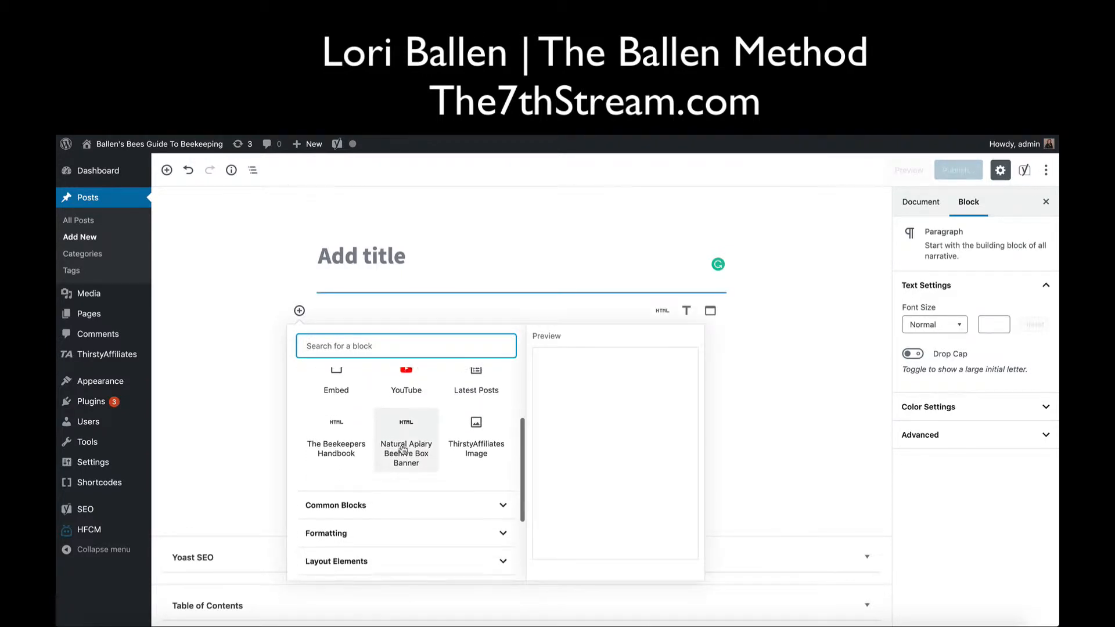
{"action": "scroll", "coordinate": [404, 449], "scroll_direction": "up", "scroll_amount": 4}
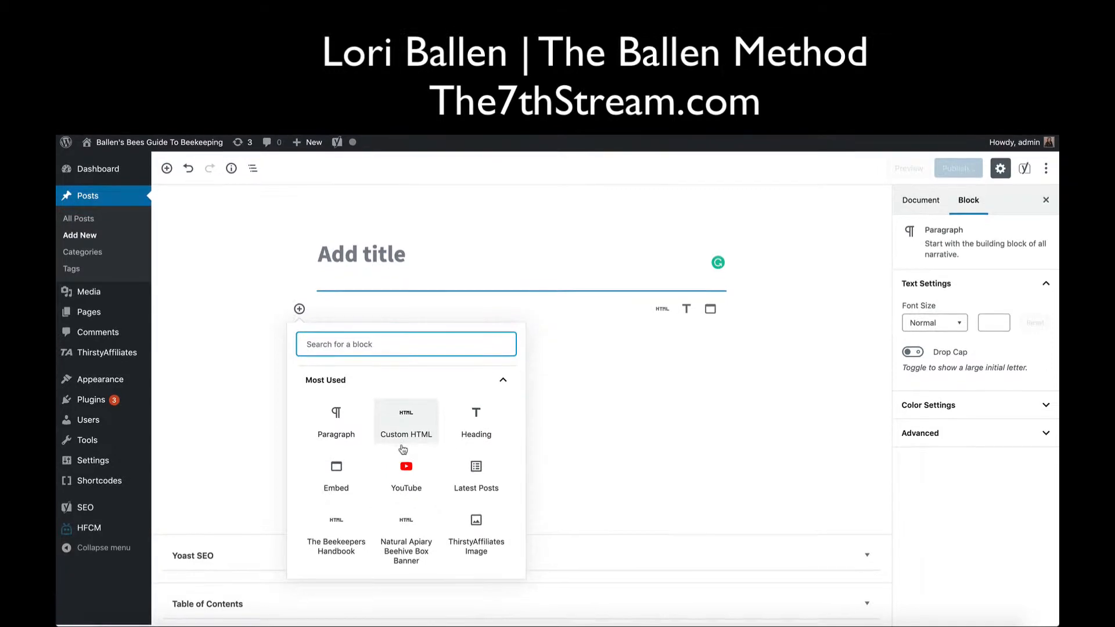
{"action": "scroll", "coordinate": [404, 451], "scroll_direction": "down", "scroll_amount": 1}
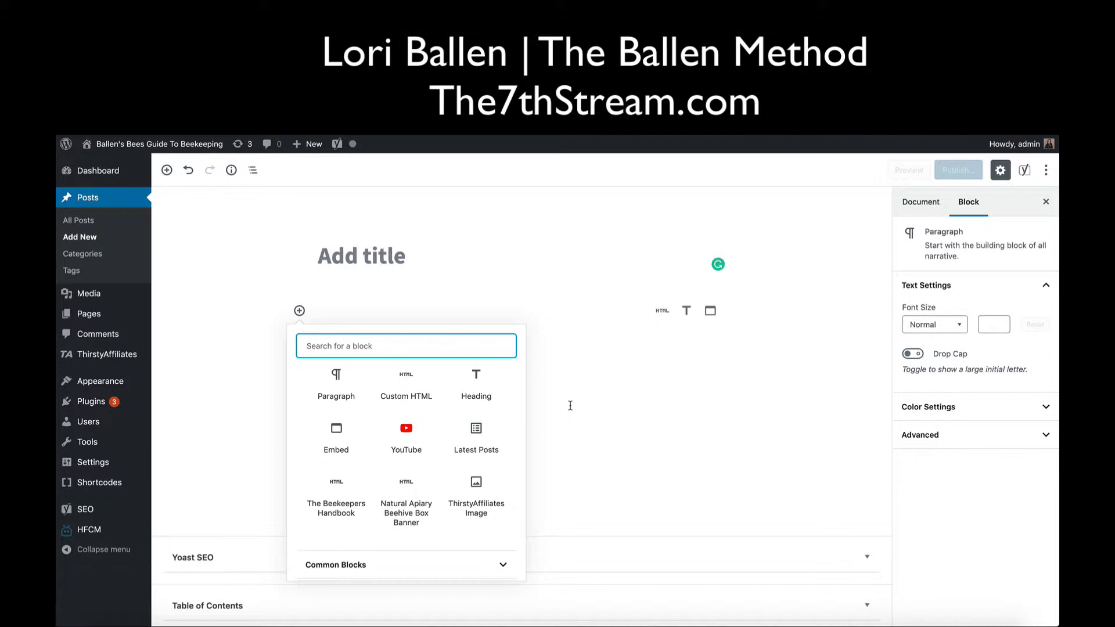
- Open the list of installed plugins, leaving the new post without saving it
{"action": "mouse_move", "coordinate": [105, 410]}
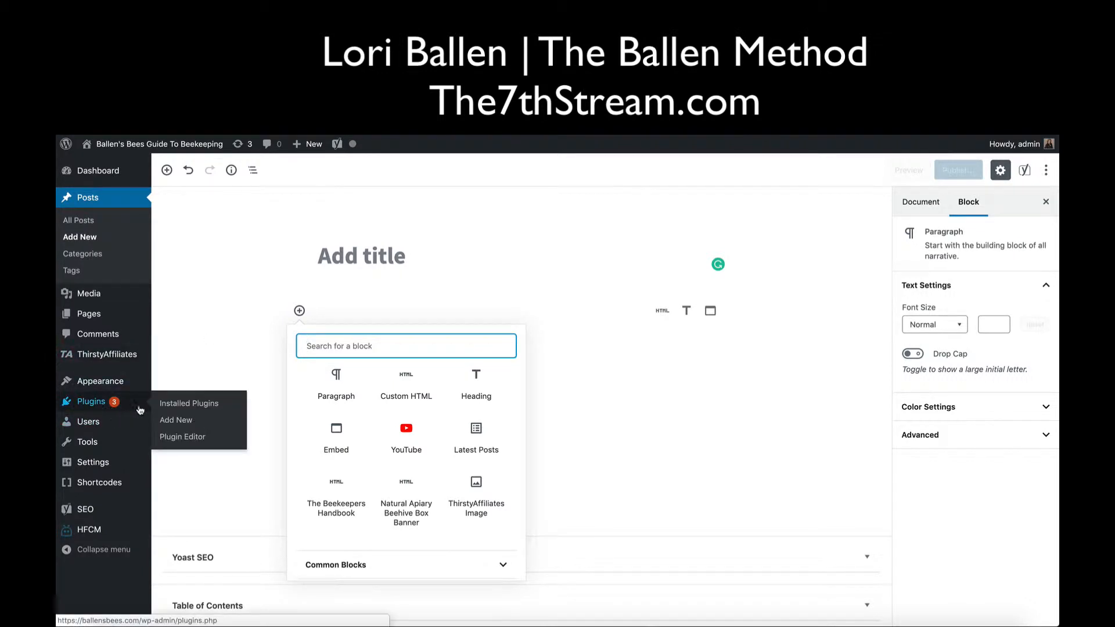
{"action": "left_click", "coordinate": [183, 406]}
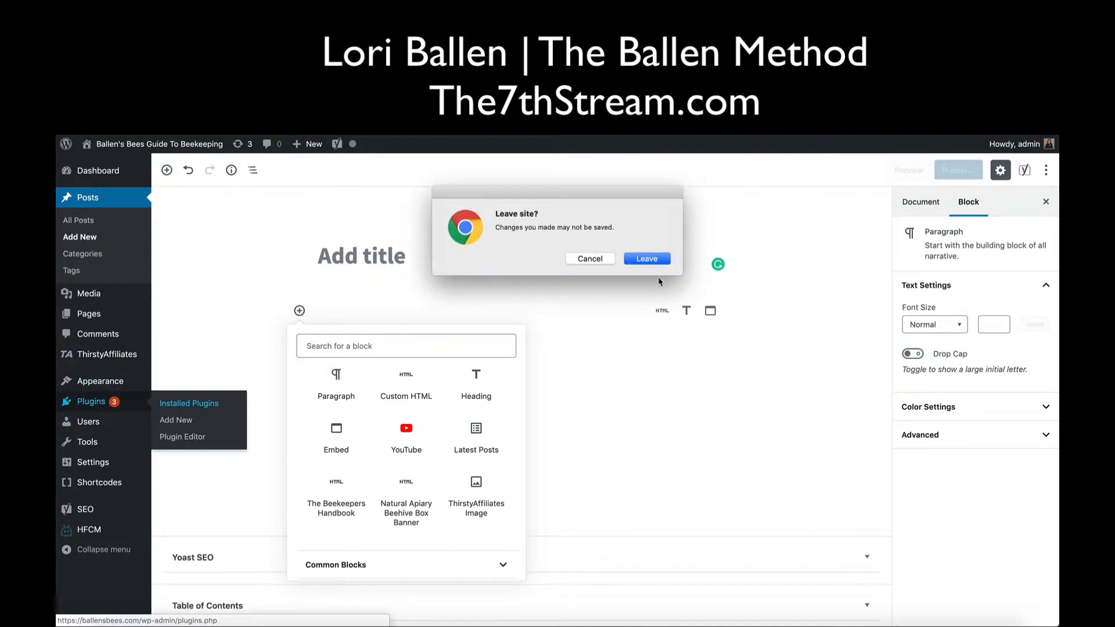
{"action": "left_click", "coordinate": [654, 261]}
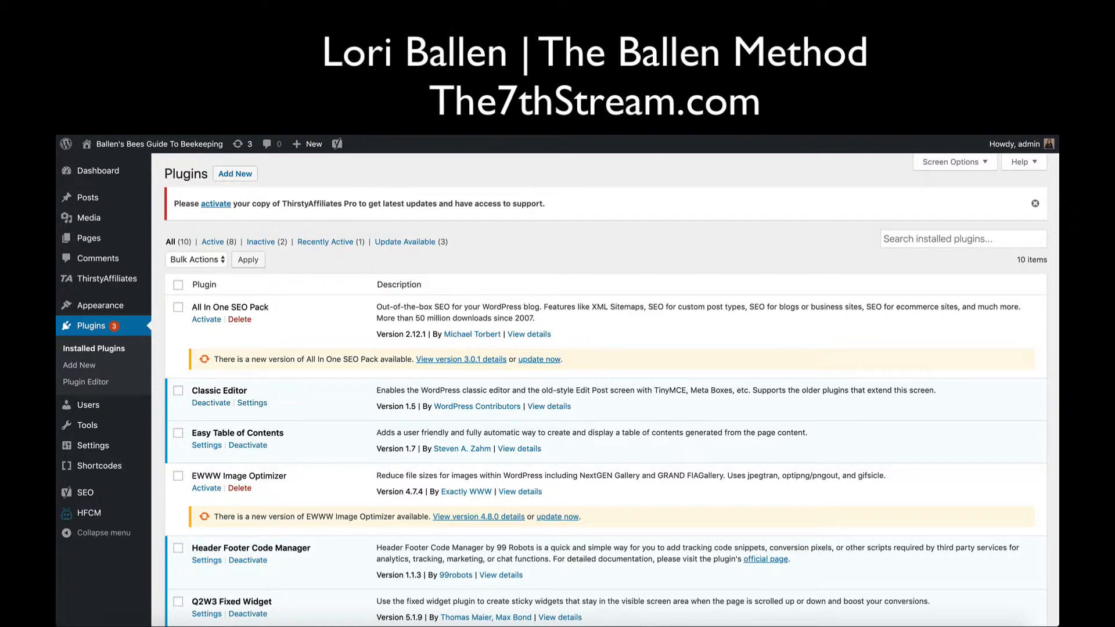
- Search Google for "wordpress update" in a new browser tab and look through the results
{"action": "key", "text": "ctrl+t"}
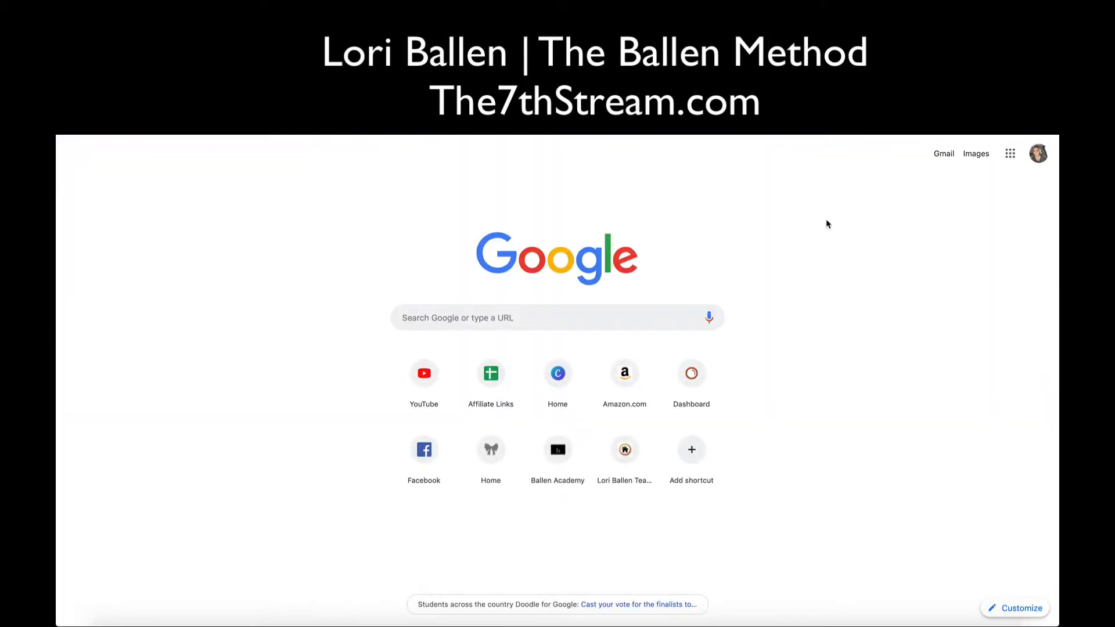
{"action": "type", "text": "upda"}
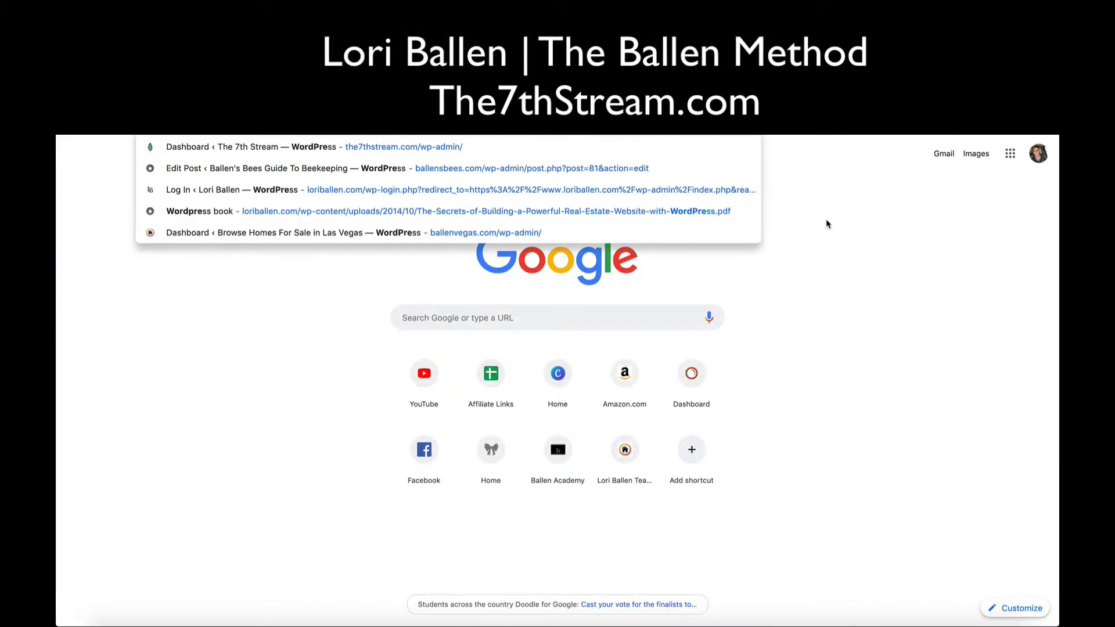
{"action": "type", "text": "te"}
{"action": "key", "text": "Return"}
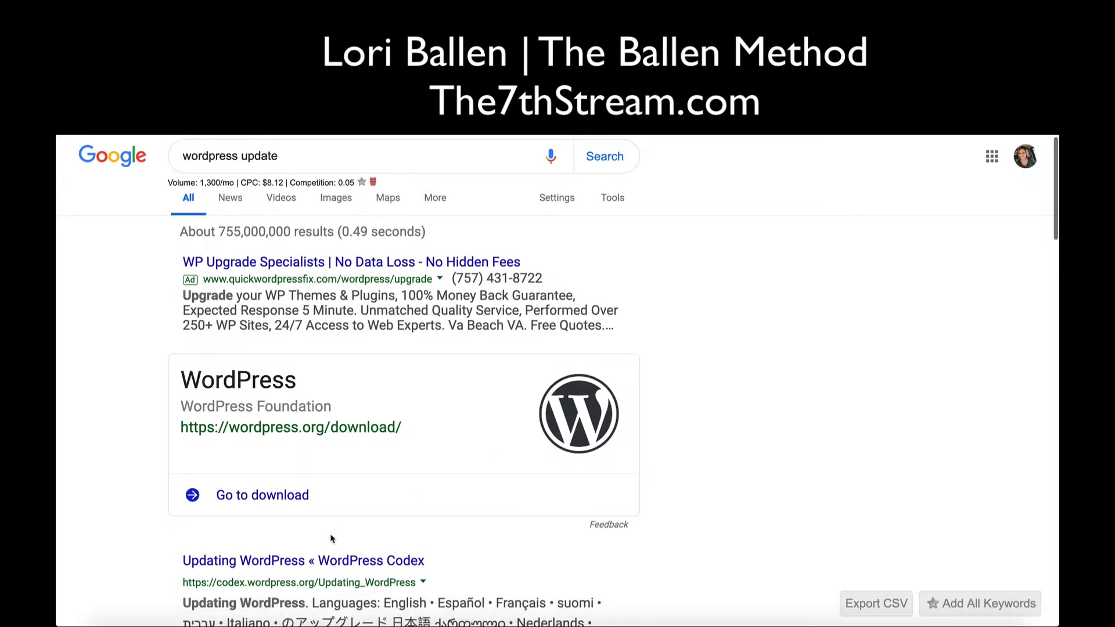
{"action": "scroll", "coordinate": [333, 539], "scroll_direction": "down", "scroll_amount": 1}
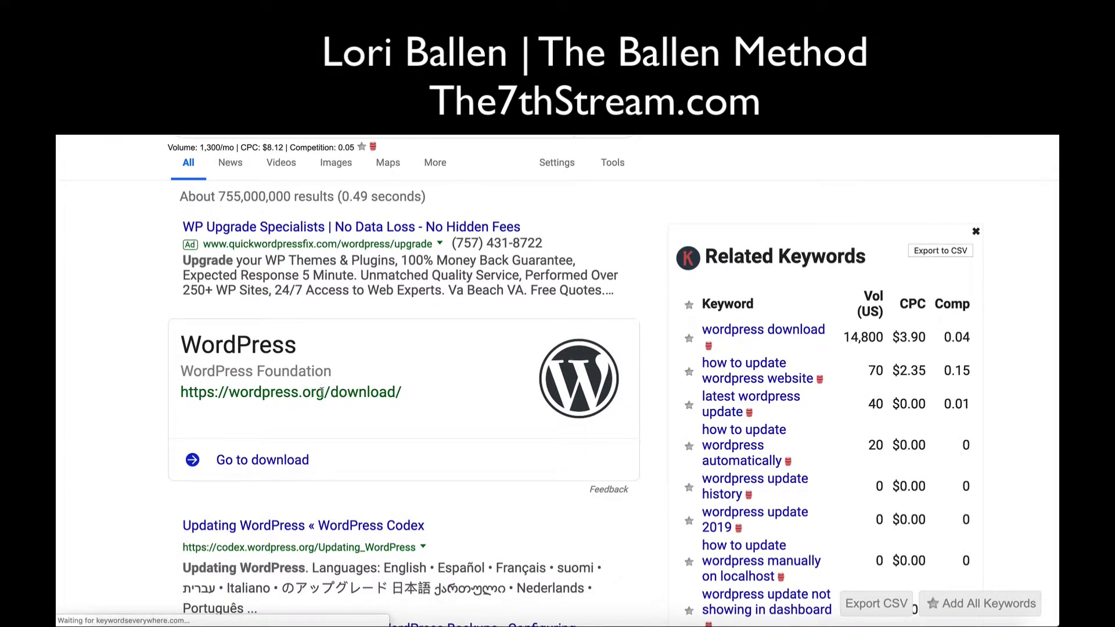
{"action": "scroll", "coordinate": [357, 420], "scroll_direction": "down", "scroll_amount": 7}
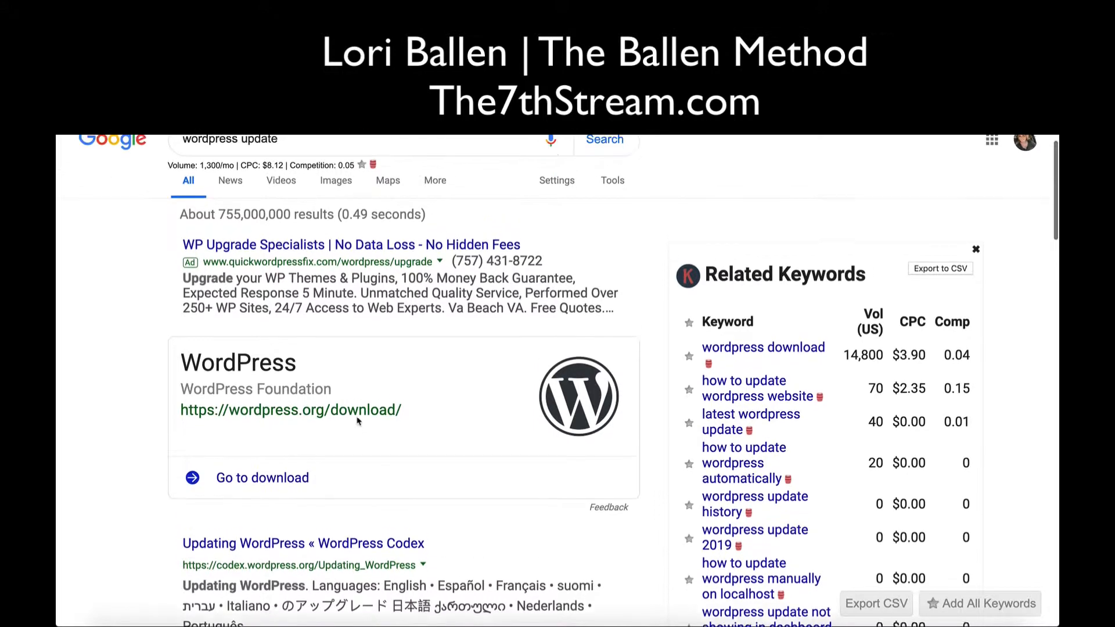
{"action": "scroll", "coordinate": [358, 421], "scroll_direction": "up", "scroll_amount": 8}
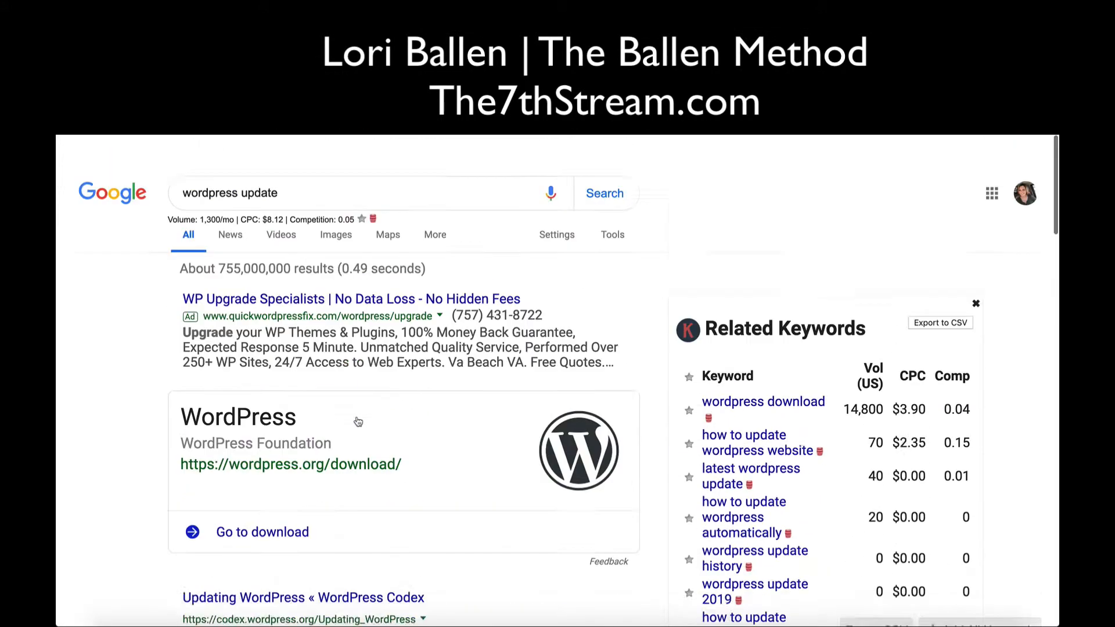
- Search Google for "most recent version of wordpress" and check the latest version number in the releases table
{"action": "left_click", "coordinate": [285, 162]}
{"action": "left_click_drag", "start_coordinate": [182, 154], "coordinate": [154, 148]}
{"action": "type", "text": "most rec"}
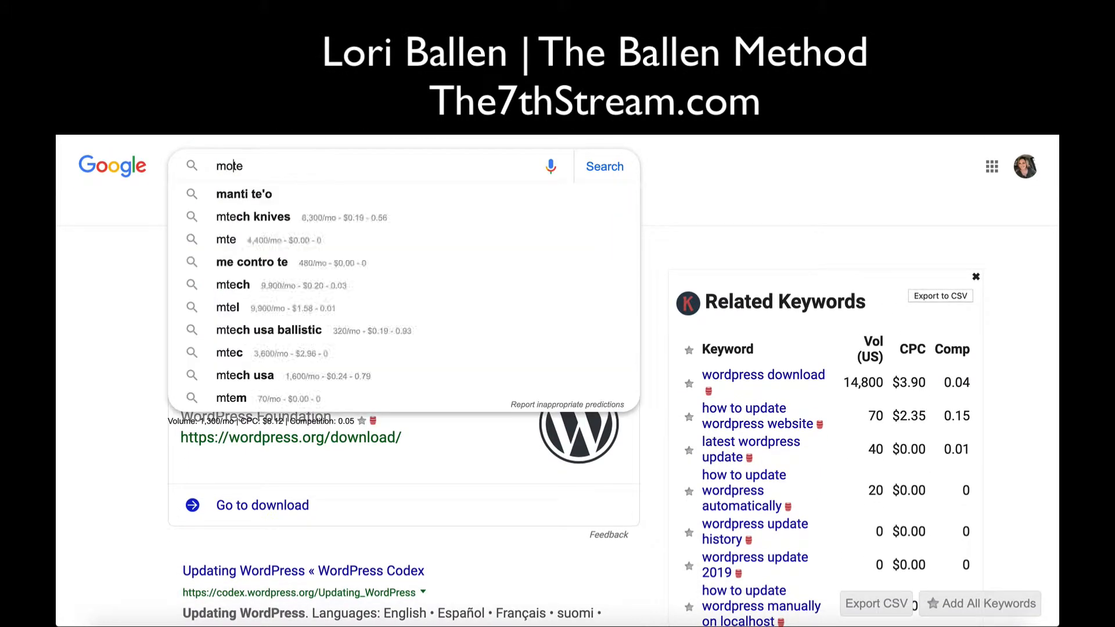
{"action": "type", "text": "e"}
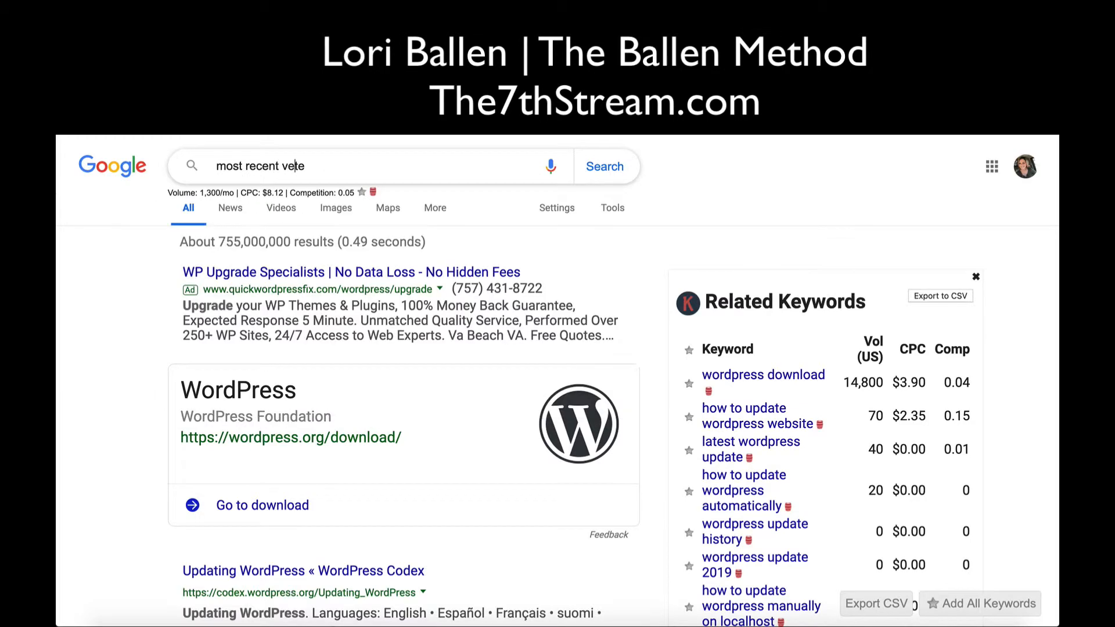
{"action": "type", "text": "nt version of wordpress"}
{"action": "key", "text": "End"}
{"action": "key", "text": "BackSpace"}
{"action": "key", "text": "BackSpace"}
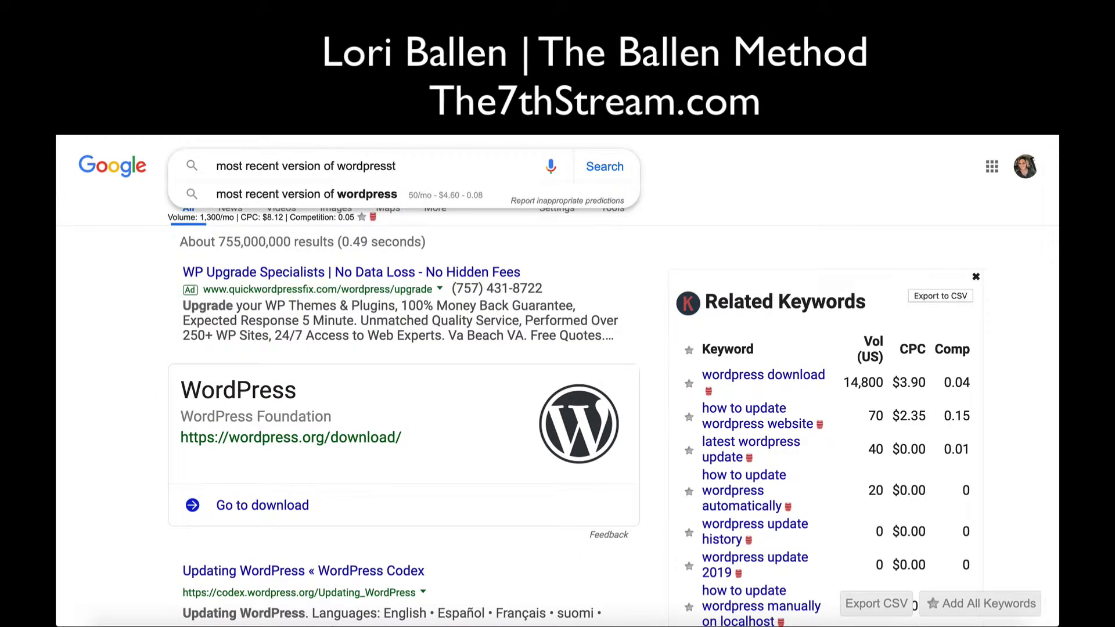
{"action": "key", "text": "Return"}
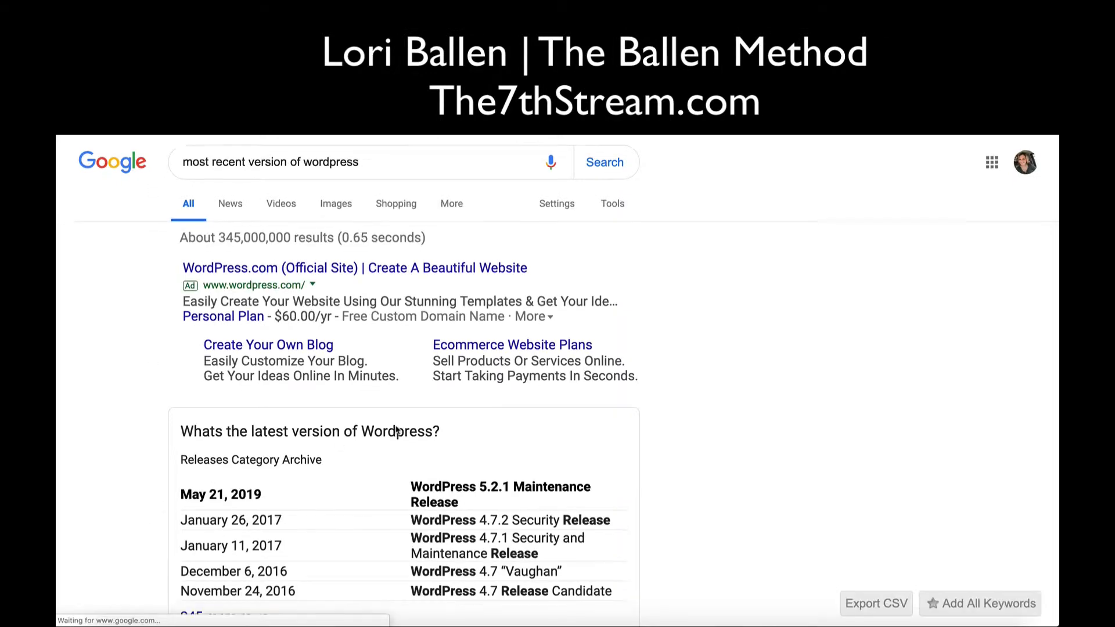
{"action": "scroll", "coordinate": [400, 421], "scroll_direction": "down", "scroll_amount": 4}
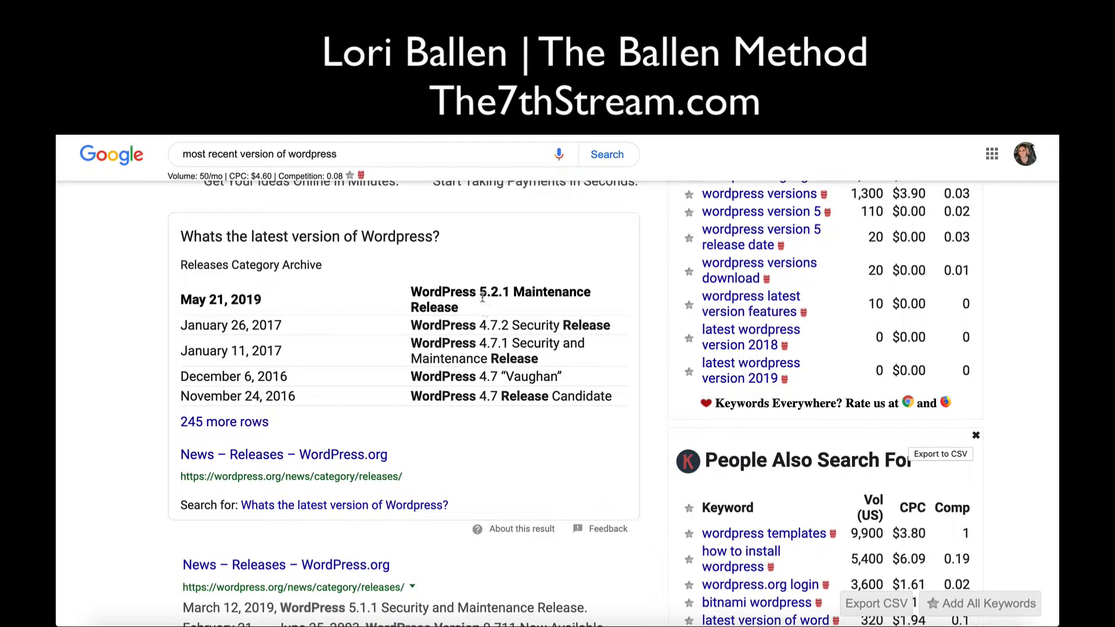
{"action": "left_click_drag", "start_coordinate": [478, 293], "coordinate": [516, 294]}
{"action": "left_click", "coordinate": [518, 309]}
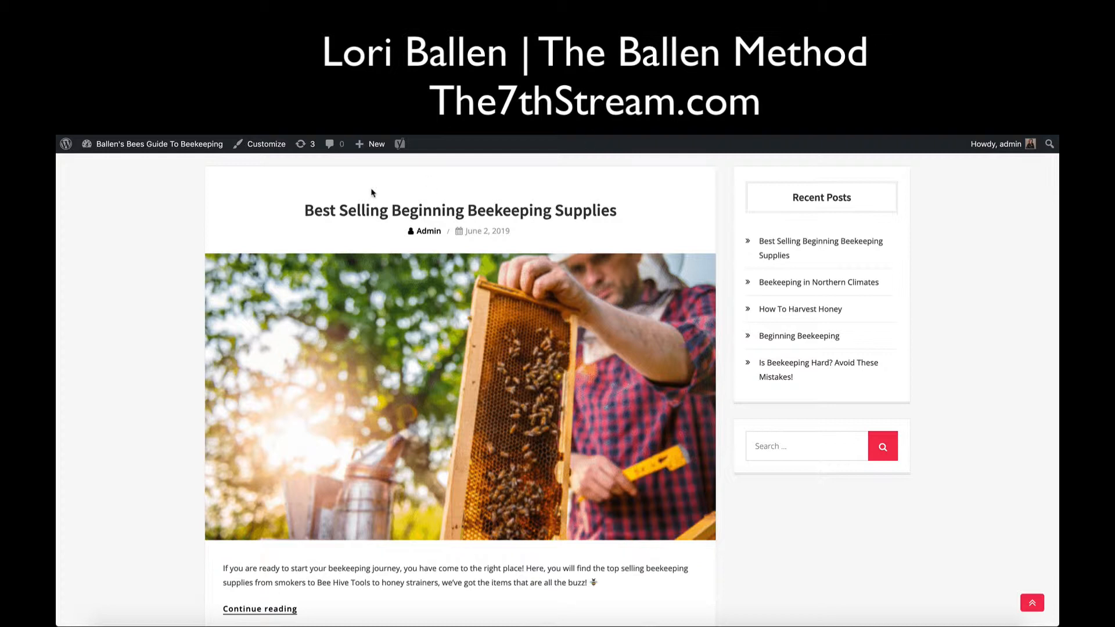
- Go to the beekeeping site's admin dashboard and open its Writing settings
{"action": "mouse_move", "coordinate": [132, 145]}
{"action": "left_click", "coordinate": [113, 170]}
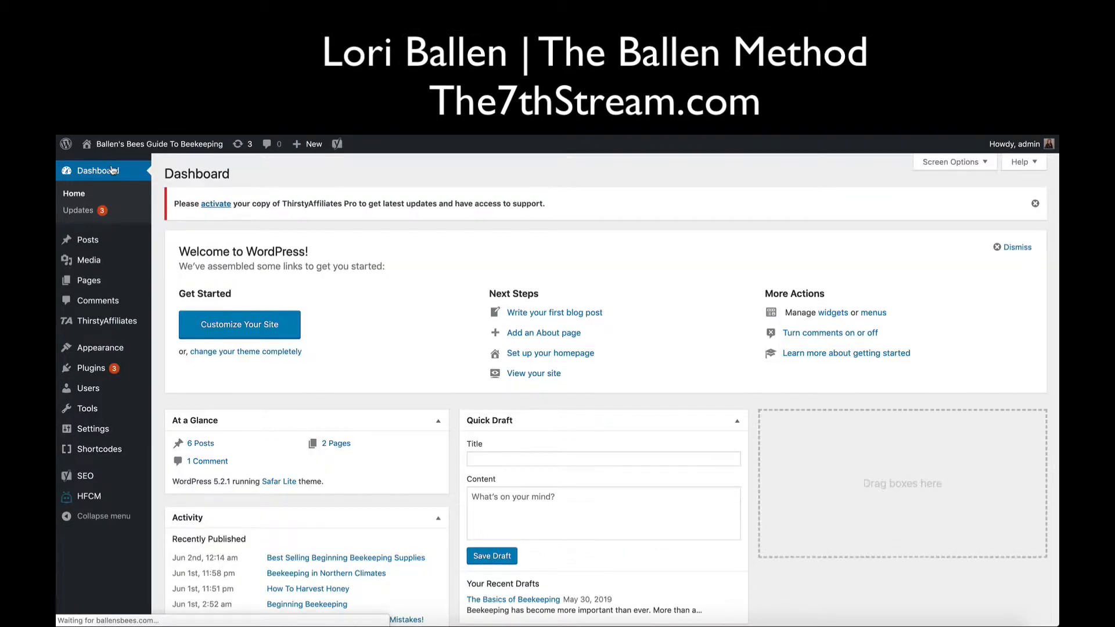
{"action": "left_click", "coordinate": [108, 434]}
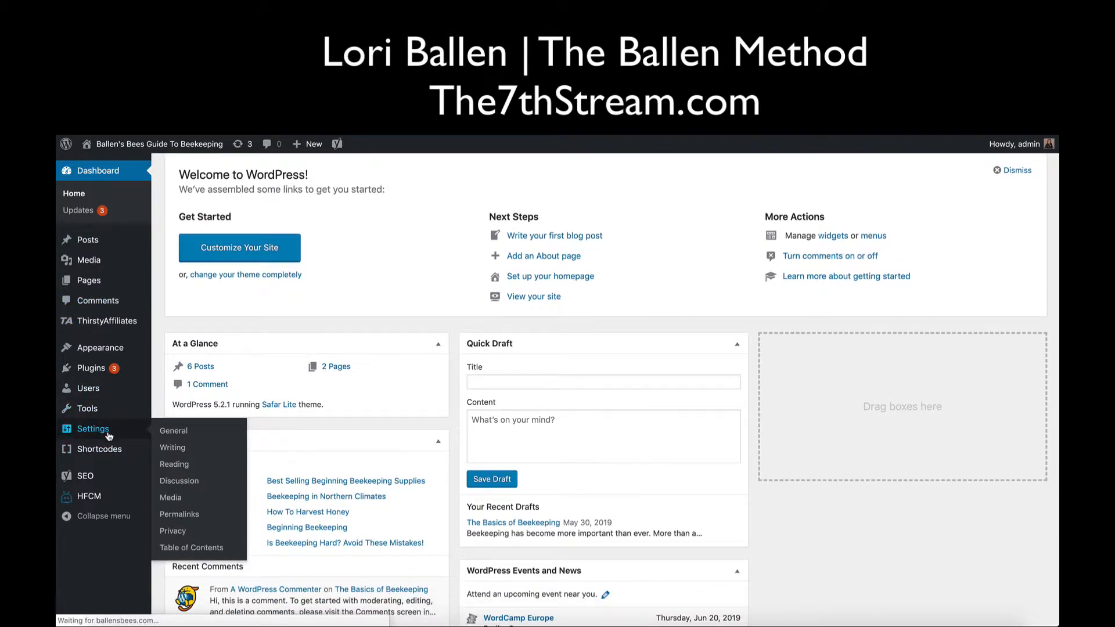
{"action": "scroll", "coordinate": [107, 412], "scroll_direction": "down", "scroll_amount": 1}
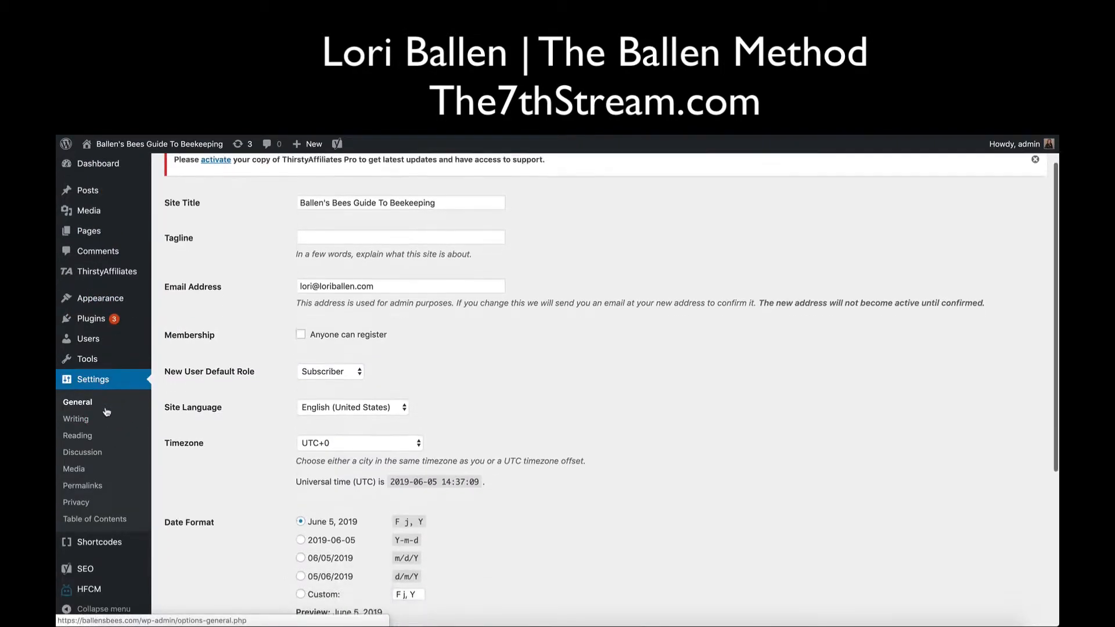
{"action": "left_click", "coordinate": [85, 424]}
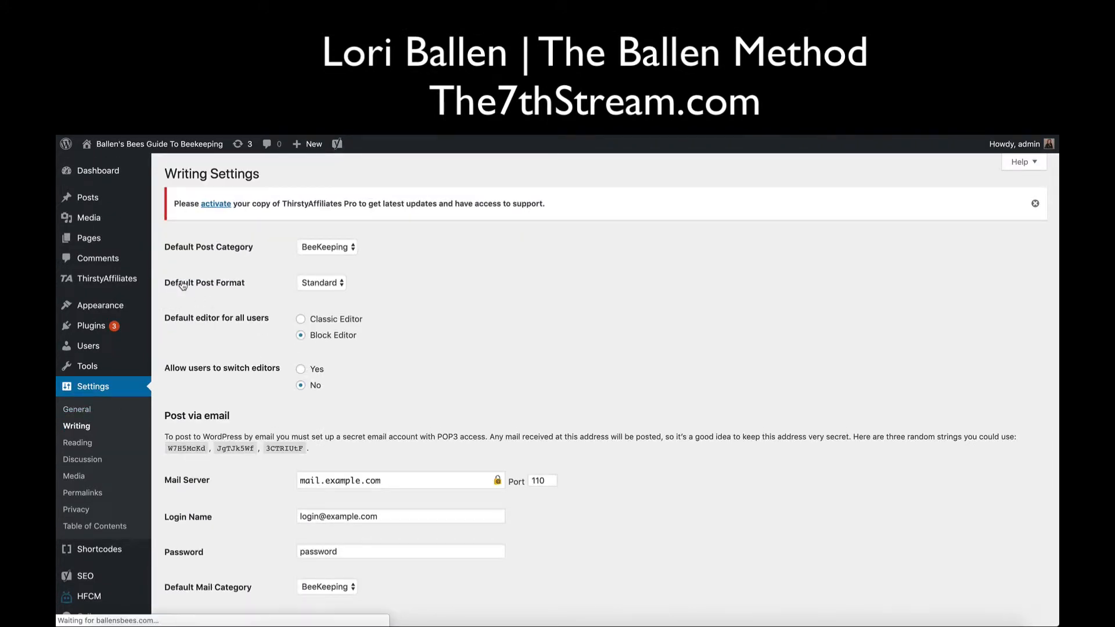
- Set the default editor for all users to Block Editor and save the writing settings
{"action": "left_click_drag", "start_coordinate": [165, 243], "coordinate": [267, 326]}
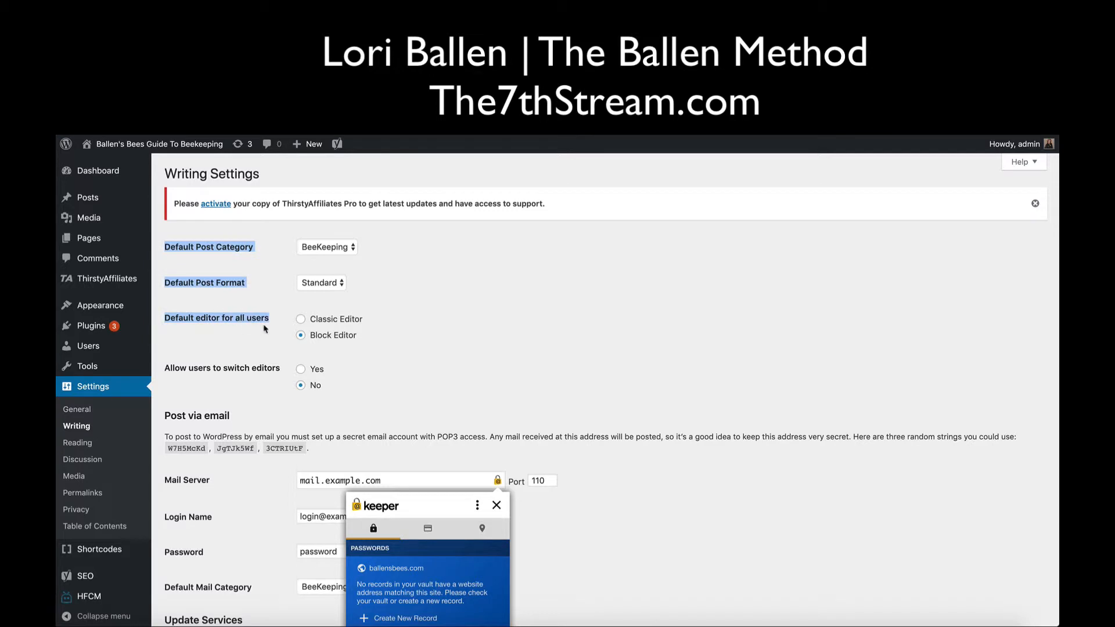
{"action": "left_click", "coordinate": [496, 505]}
{"action": "left_click", "coordinate": [301, 320]}
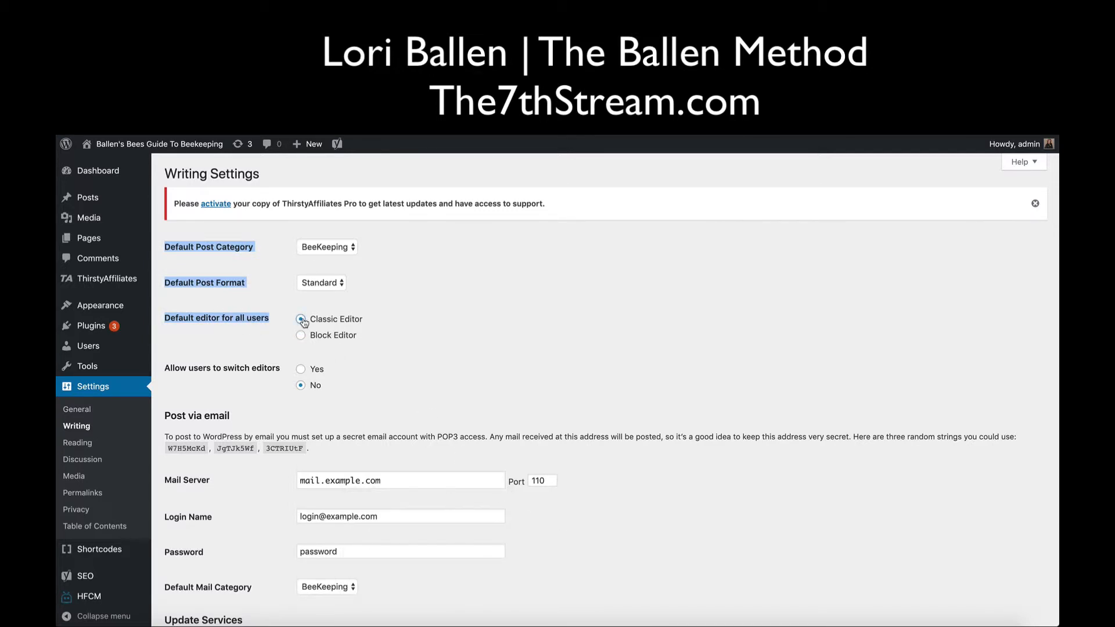
{"action": "left_click", "coordinate": [301, 335]}
{"action": "scroll", "coordinate": [303, 349], "scroll_direction": "down", "scroll_amount": 3}
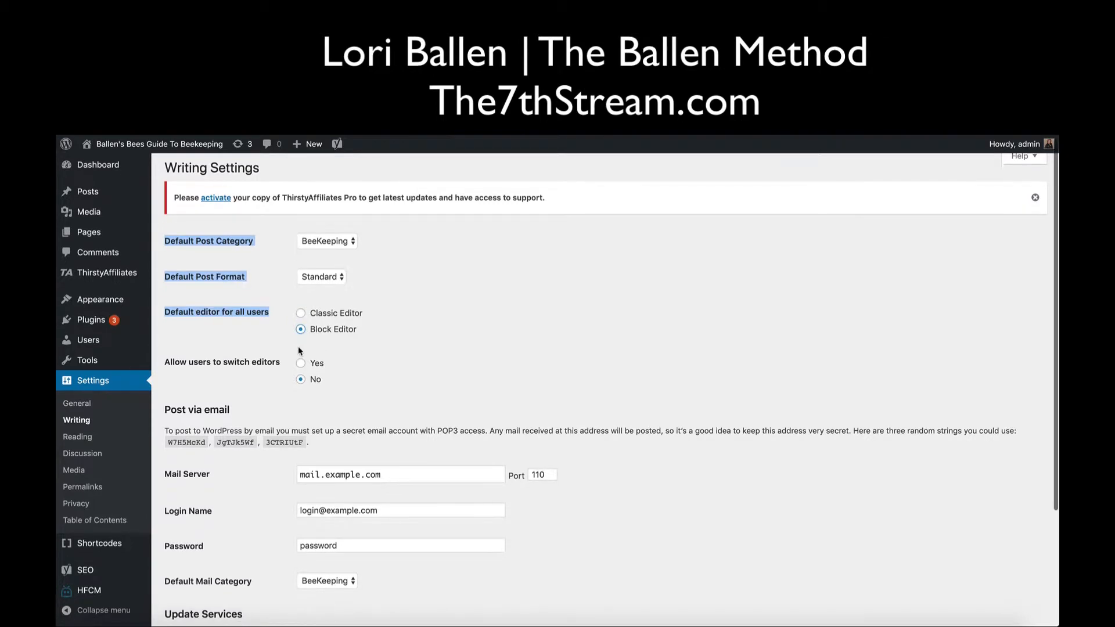
{"action": "left_click", "coordinate": [191, 565]}
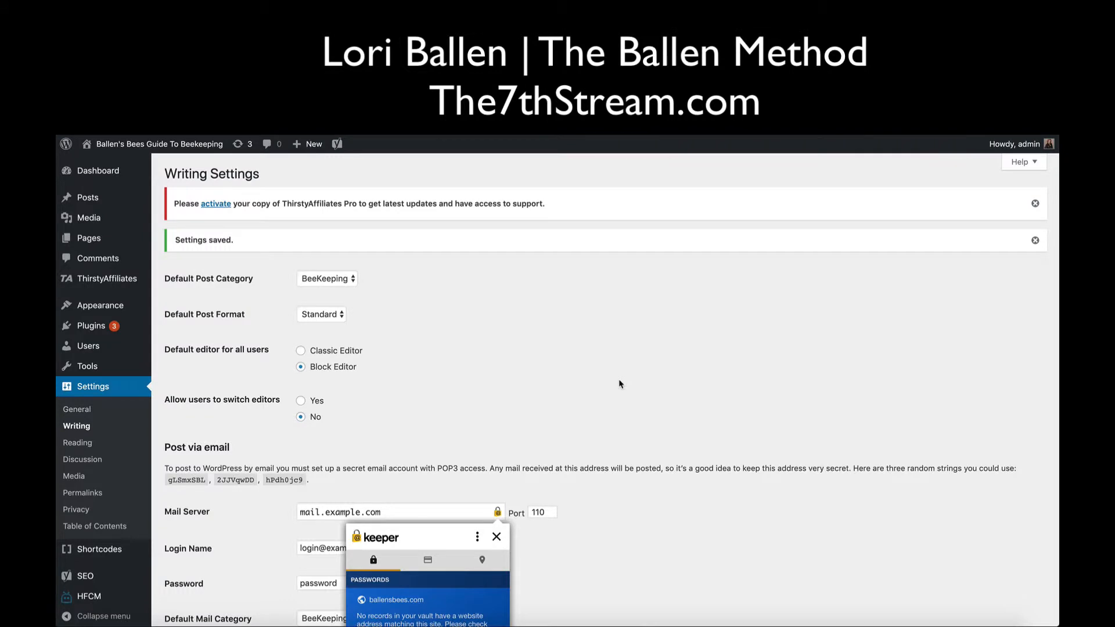
{"action": "scroll", "coordinate": [619, 384], "scroll_direction": "down", "scroll_amount": 3}
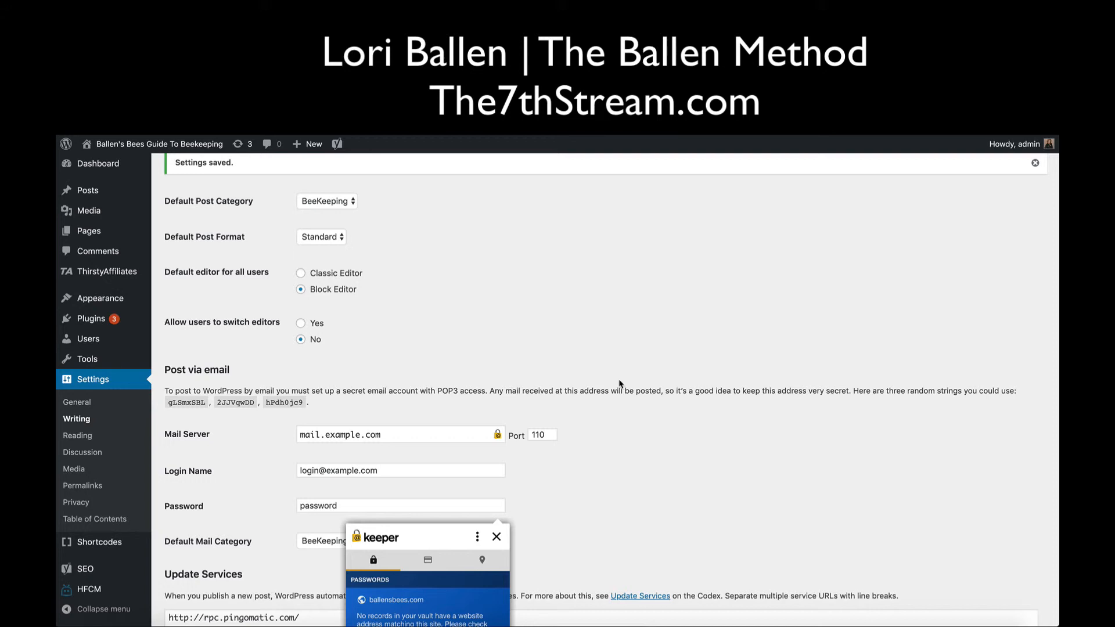
{"action": "scroll", "coordinate": [619, 381], "scroll_direction": "up", "scroll_amount": 2}
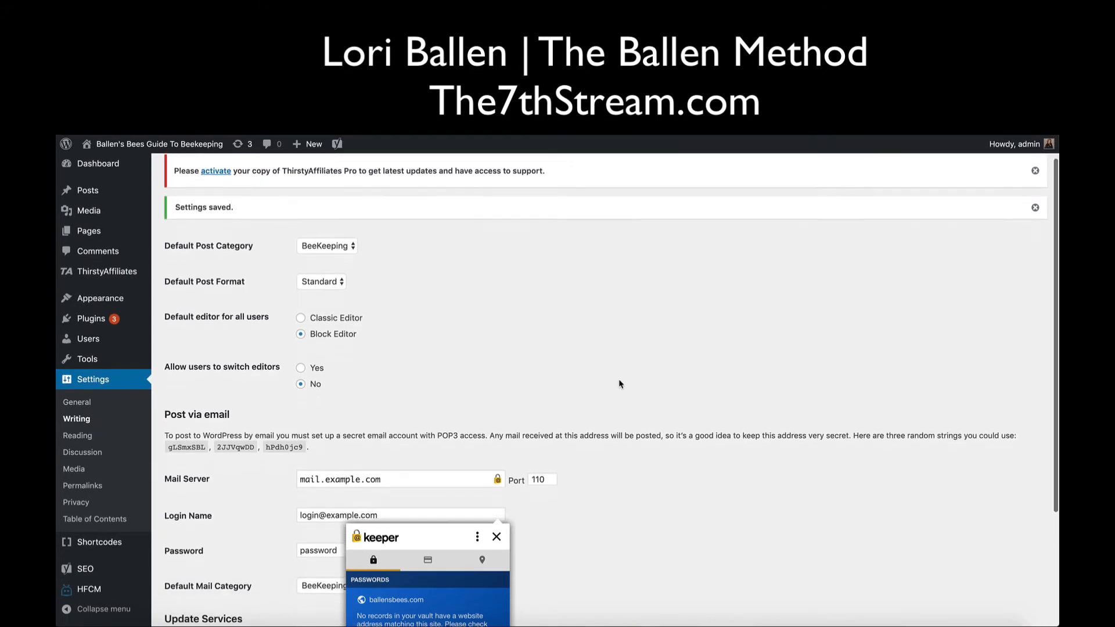
{"action": "scroll", "coordinate": [619, 384], "scroll_direction": "down", "scroll_amount": 4}
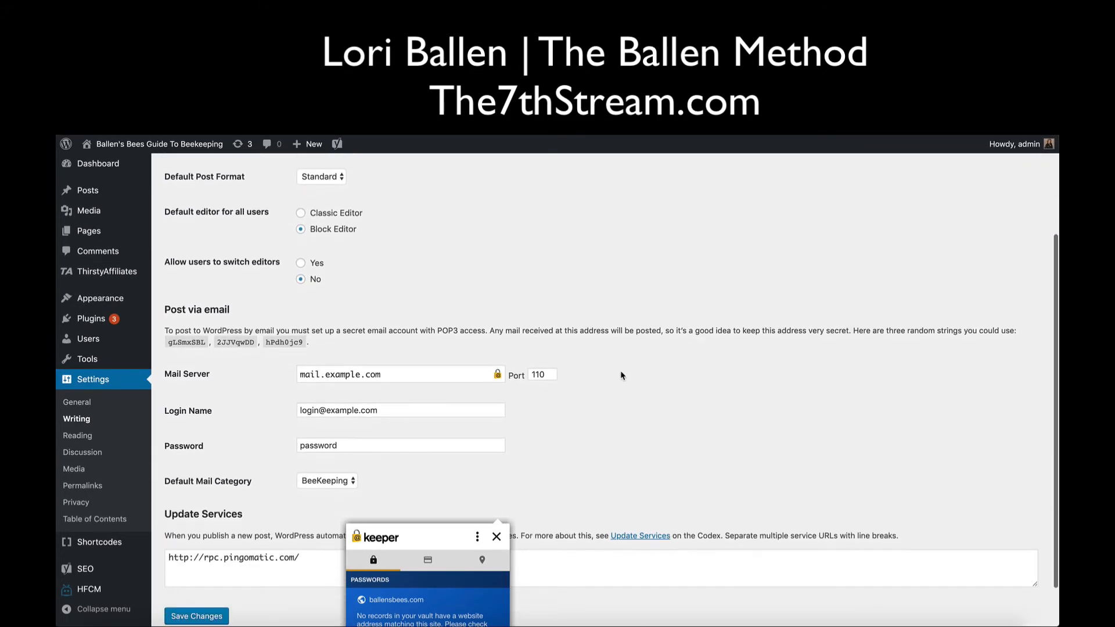
{"action": "scroll", "coordinate": [688, 276], "scroll_direction": "down", "scroll_amount": 1}
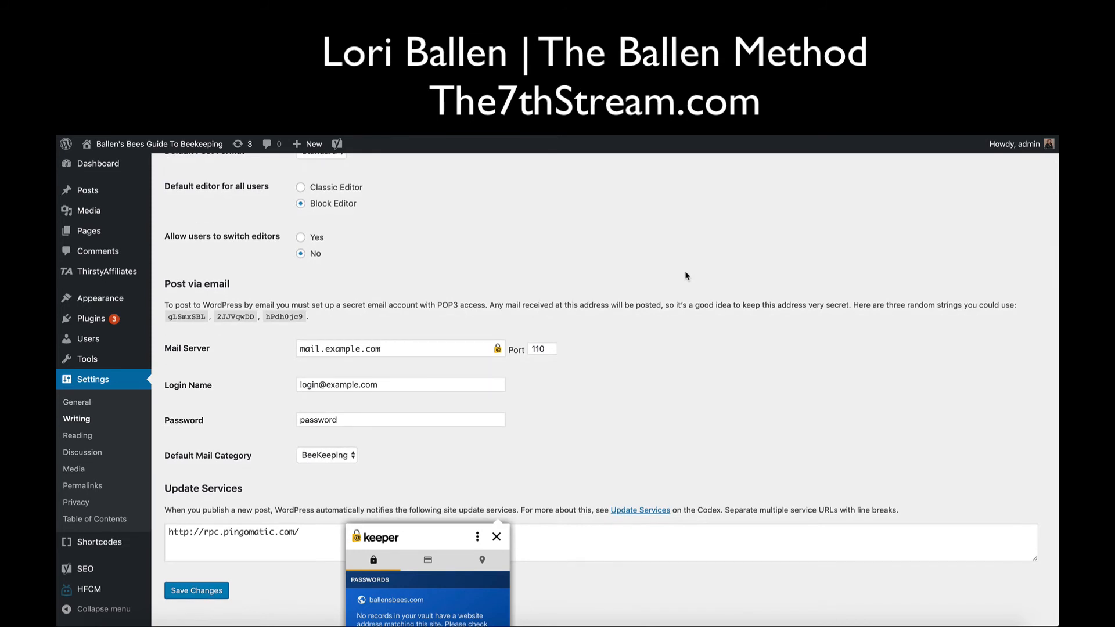